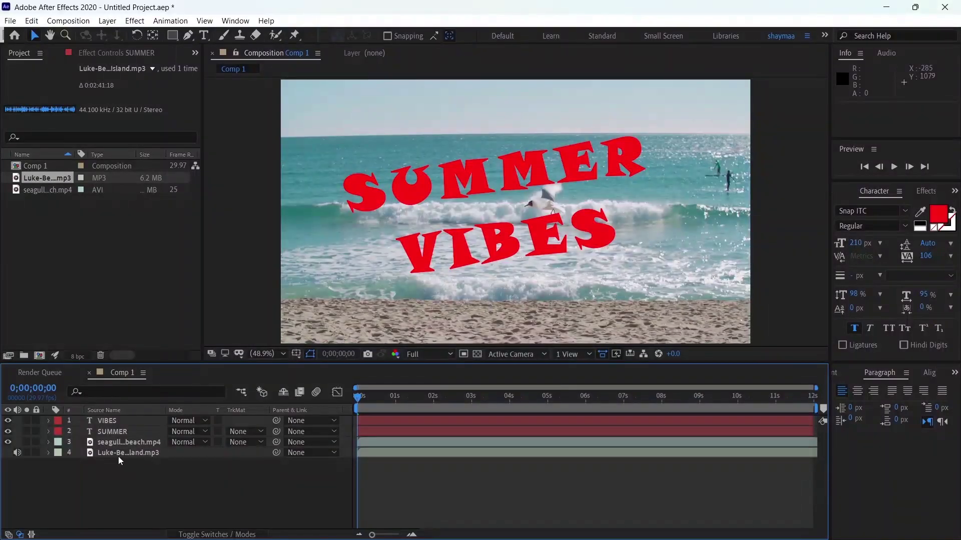
# - Select the music and beach video layers and play a preview of Comp 1
pyautogui.click(118, 456)
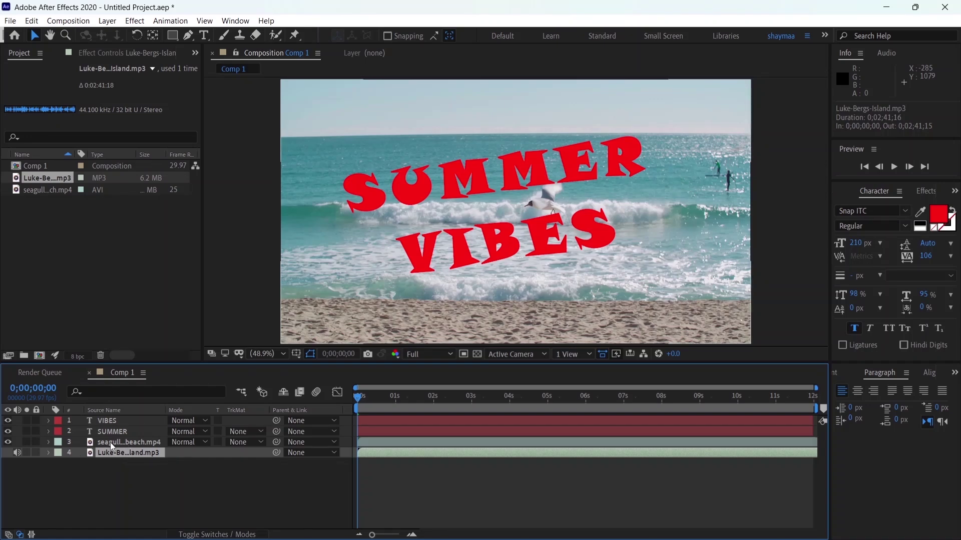
pyautogui.click(110, 442)
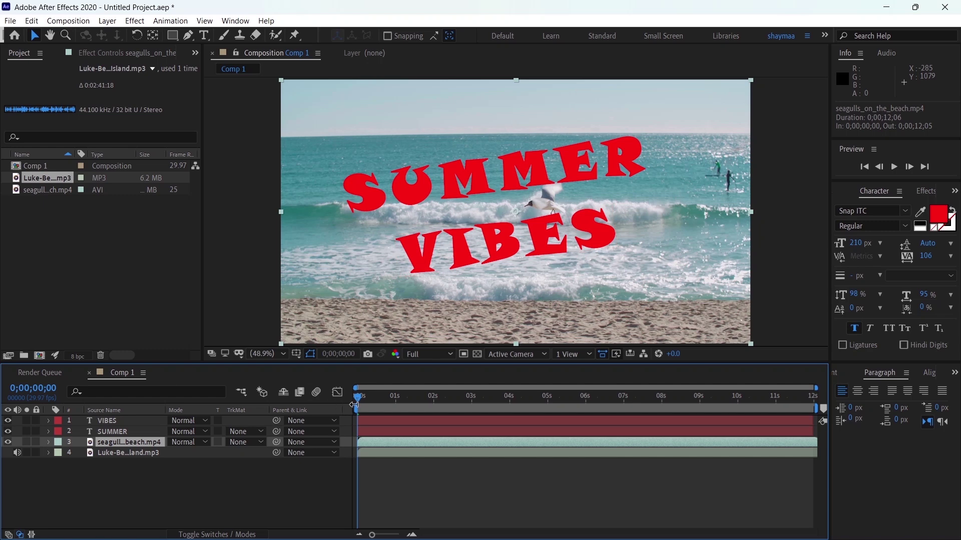
pyautogui.press('space')
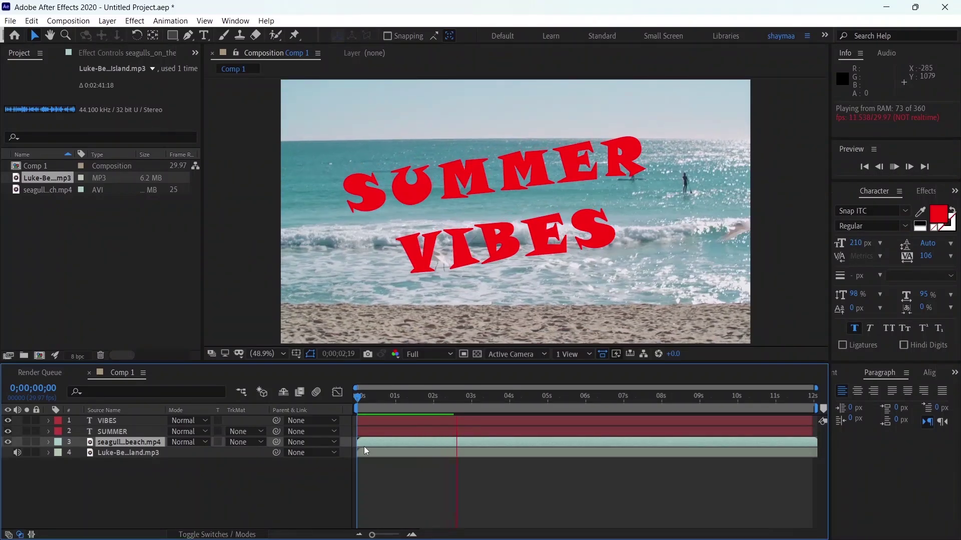
# - Stop the preview, check the SUMMER and VIBES layers, then select the Luke-Bergs-Island.mp3 layer
pyautogui.click(100, 466)
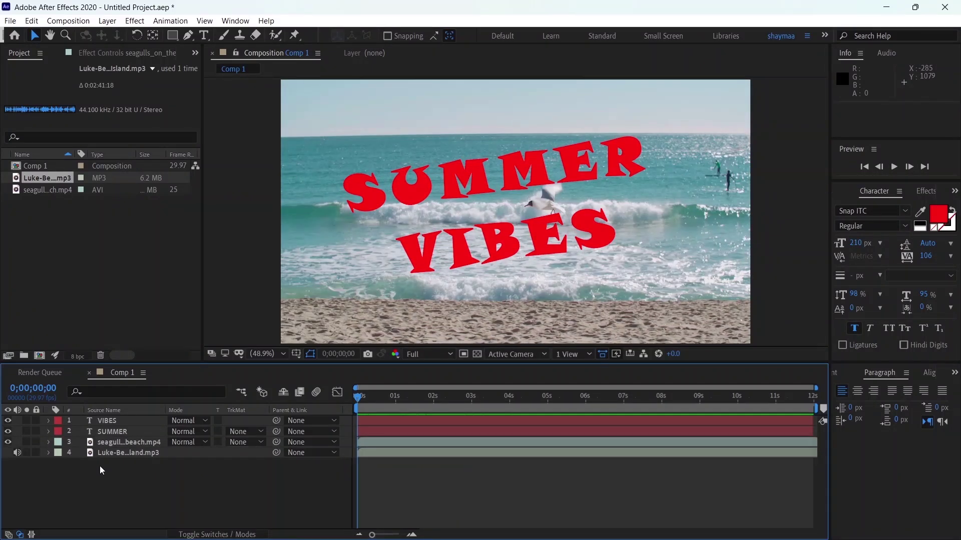
pyautogui.click(106, 432)
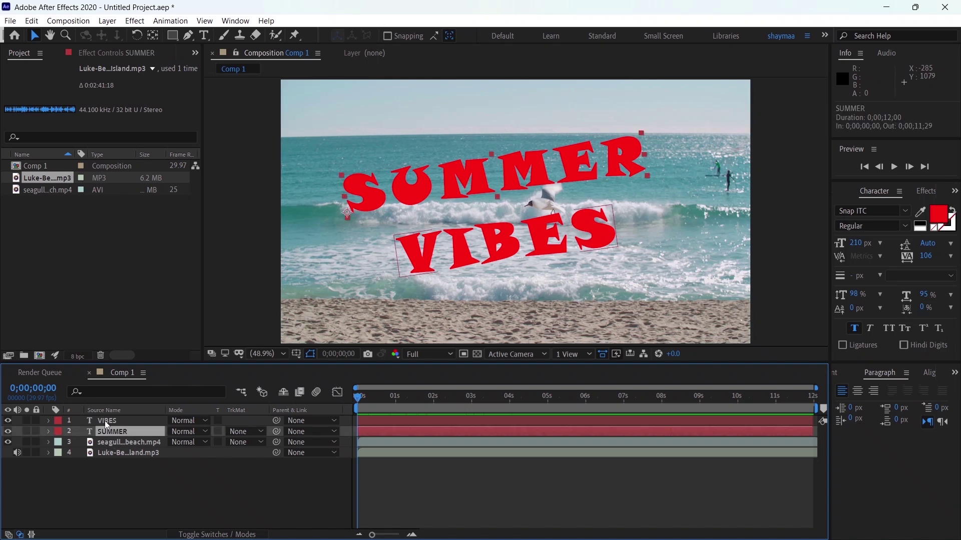
pyautogui.click(104, 422)
pyautogui.click(106, 432)
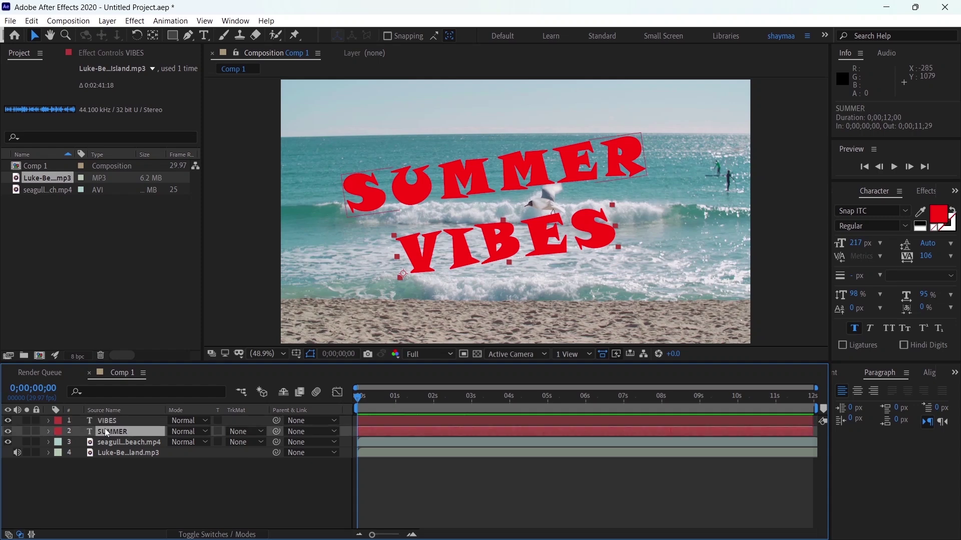
pyautogui.click(133, 491)
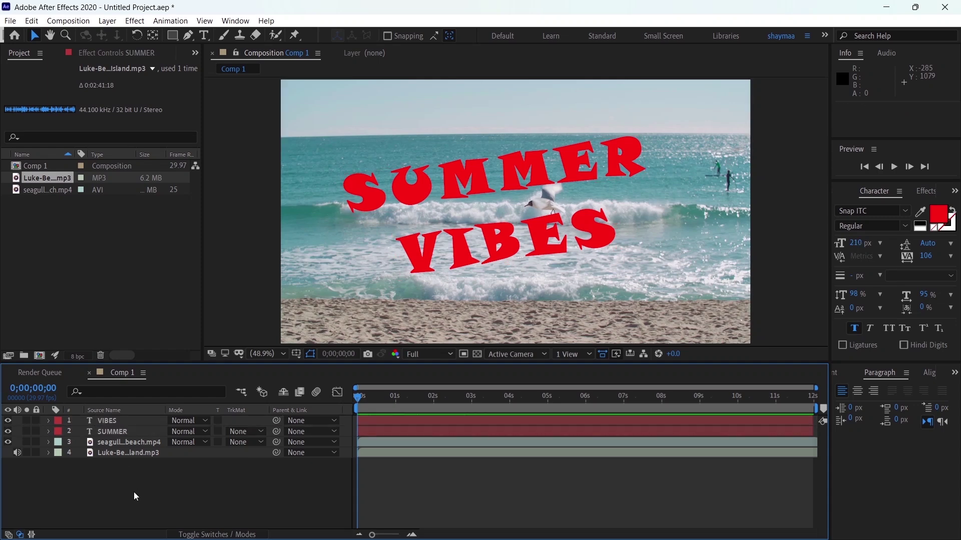
pyautogui.click(121, 453)
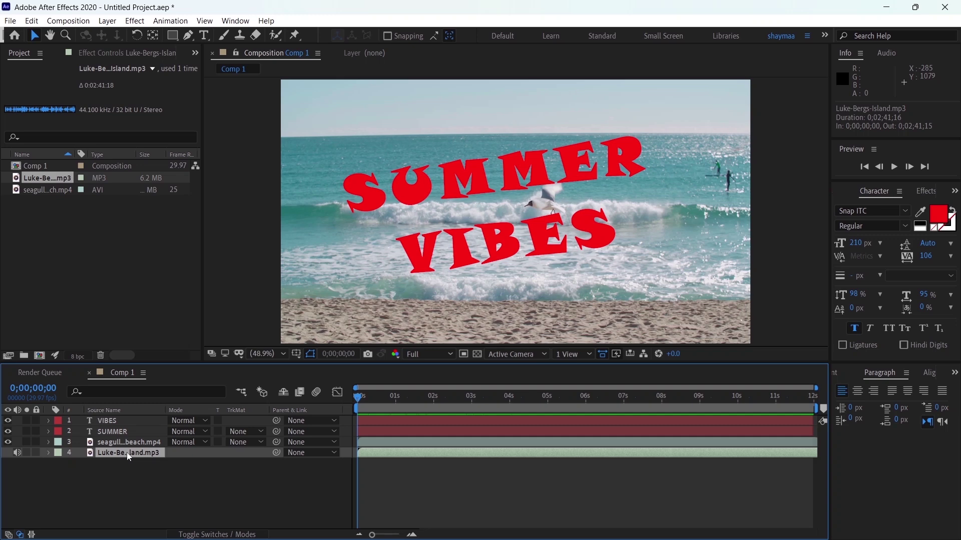
# - Convert the Luke-Bergs-Island.mp3 layer's audio to keyframes with Keyframe Assistant
pyautogui.rightClick(138, 457)
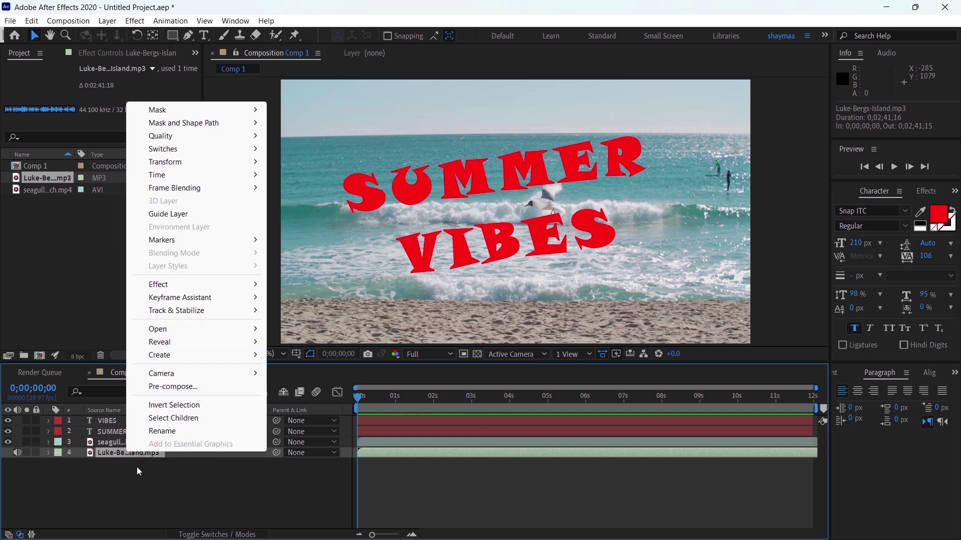
pyautogui.moveTo(216, 303)
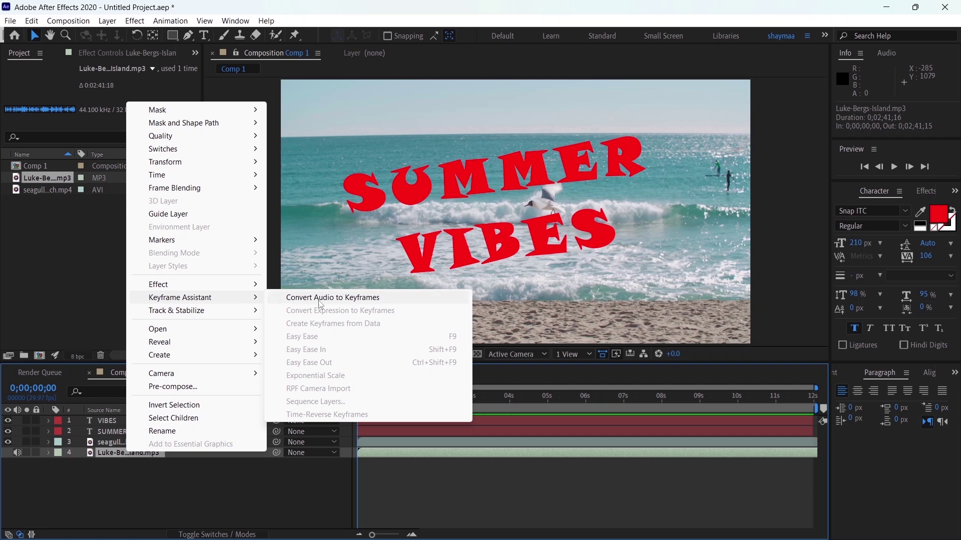
pyautogui.click(342, 299)
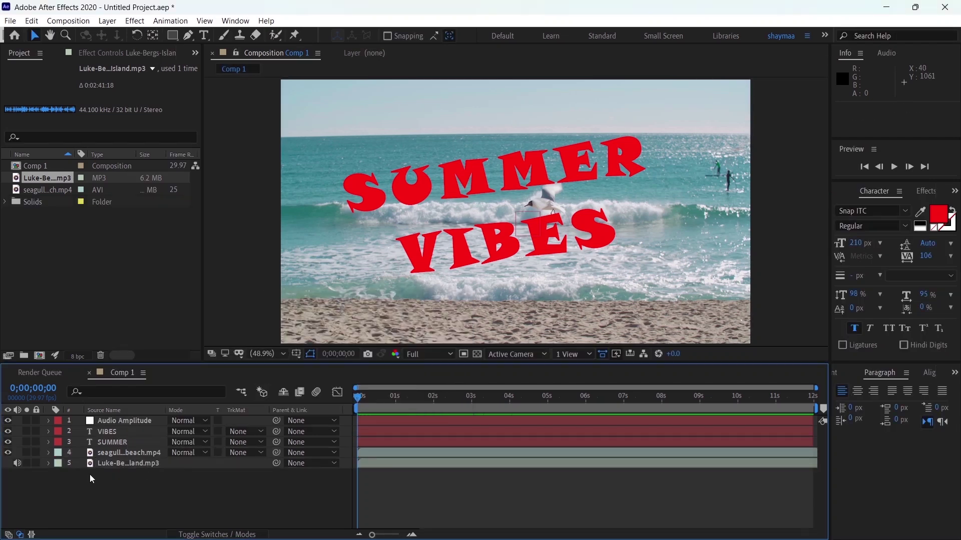
# - Move Audio Amplitude below the beach video and expand its Transform and Effects groups
pyautogui.click(109, 421)
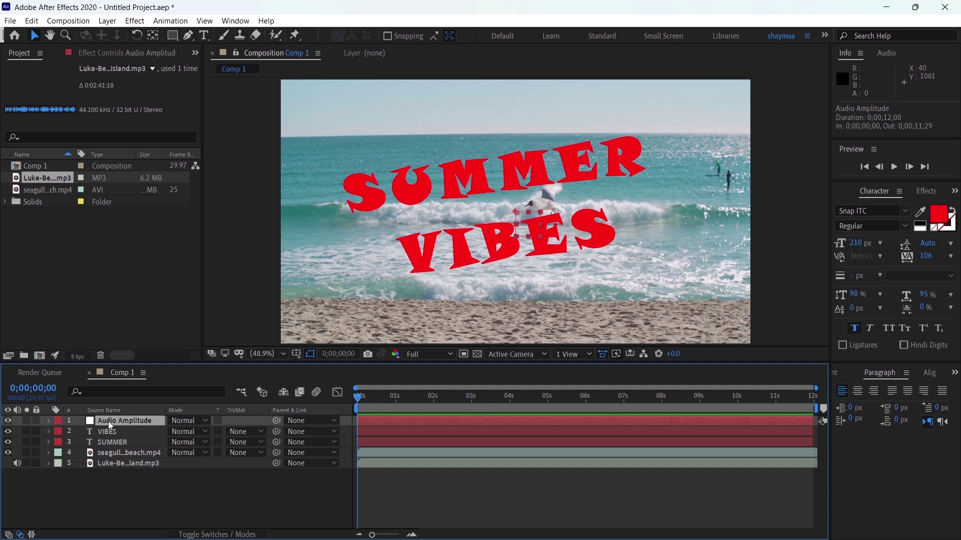
pyautogui.moveTo(127, 418); pyautogui.dragTo(127, 458)
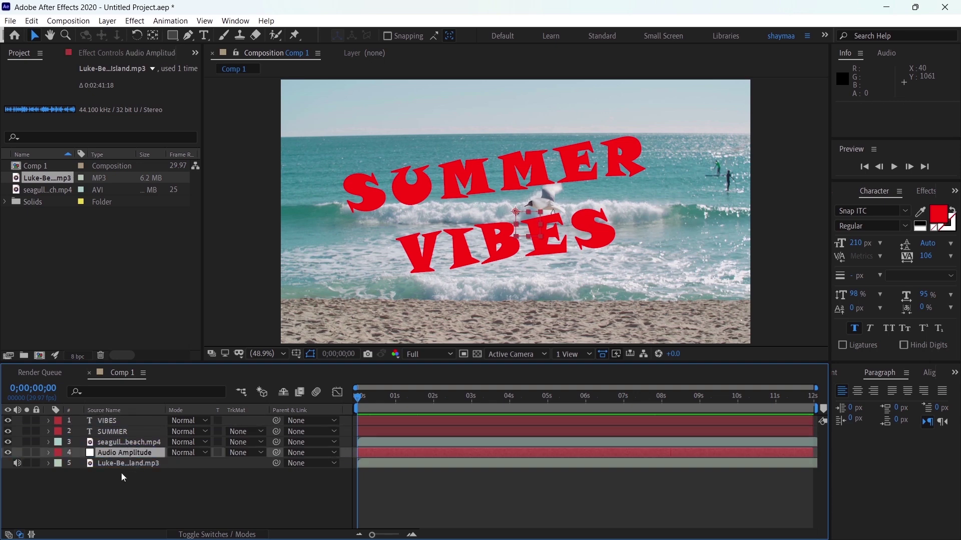
pyautogui.click(49, 454)
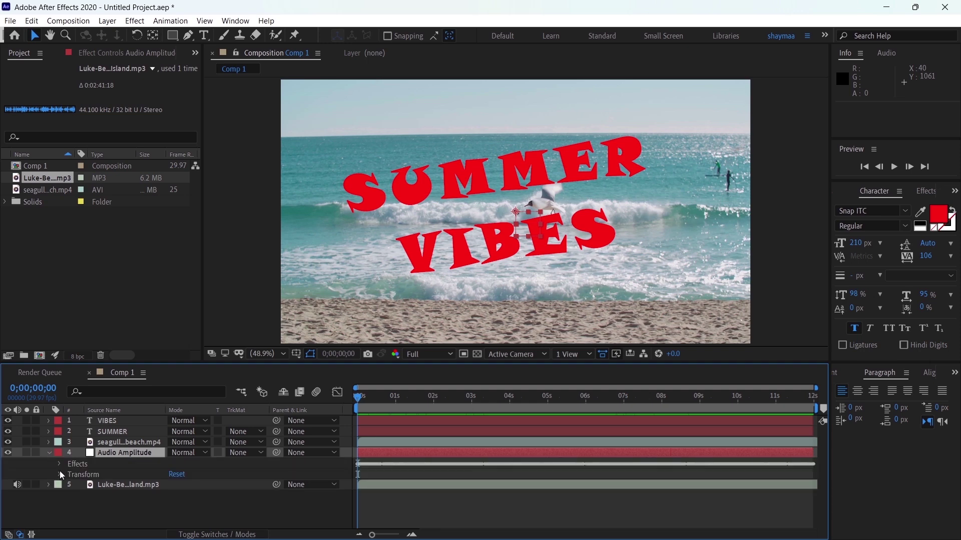
pyautogui.click(59, 473)
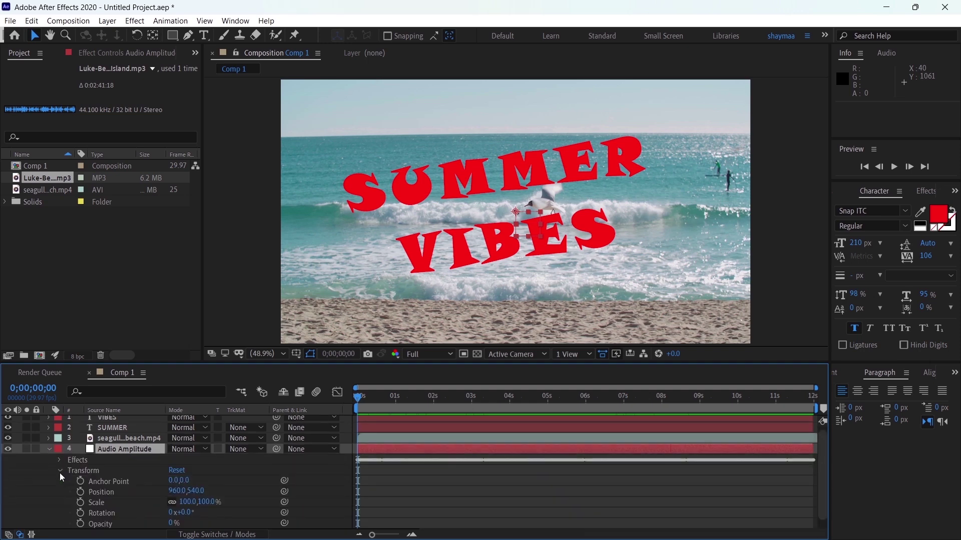
pyautogui.scroll(-1, 60, 472)
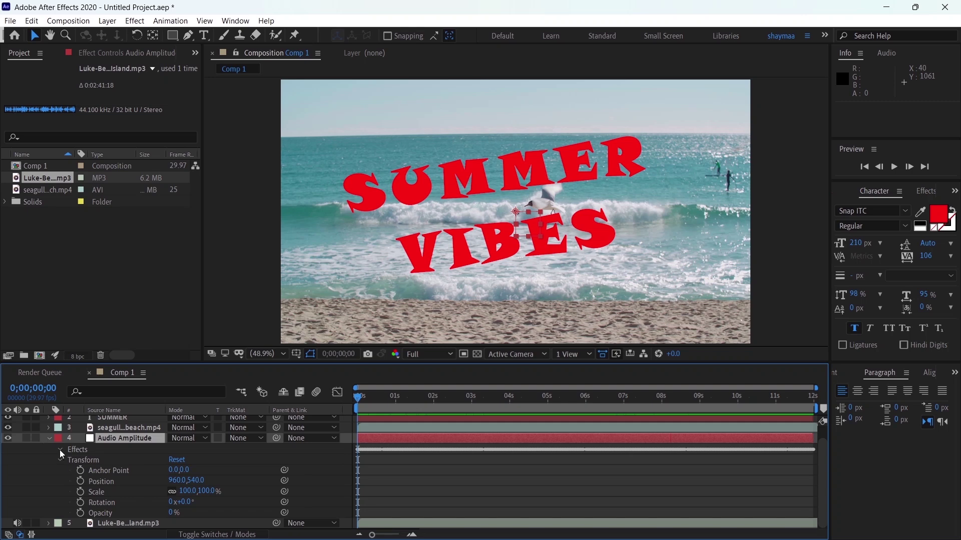
pyautogui.click(59, 449)
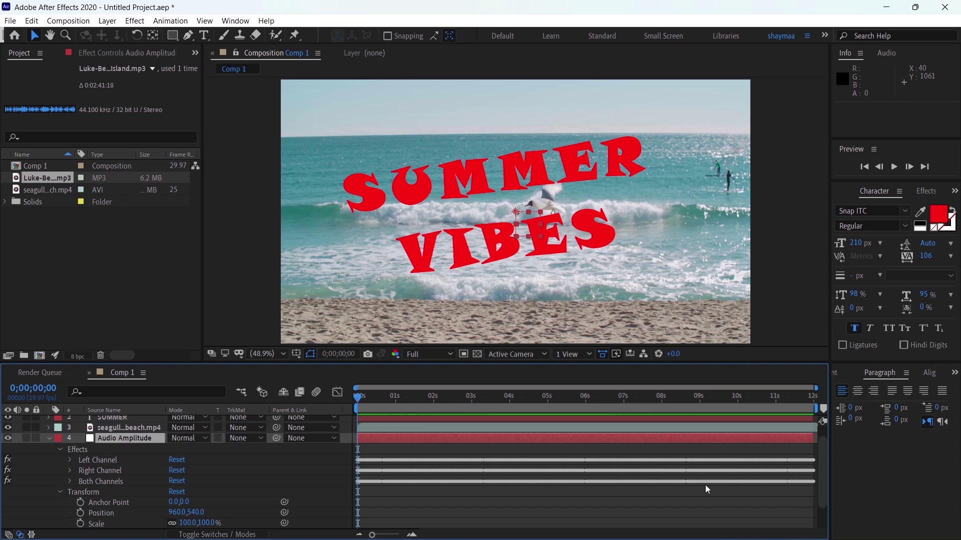
pyautogui.click(109, 460)
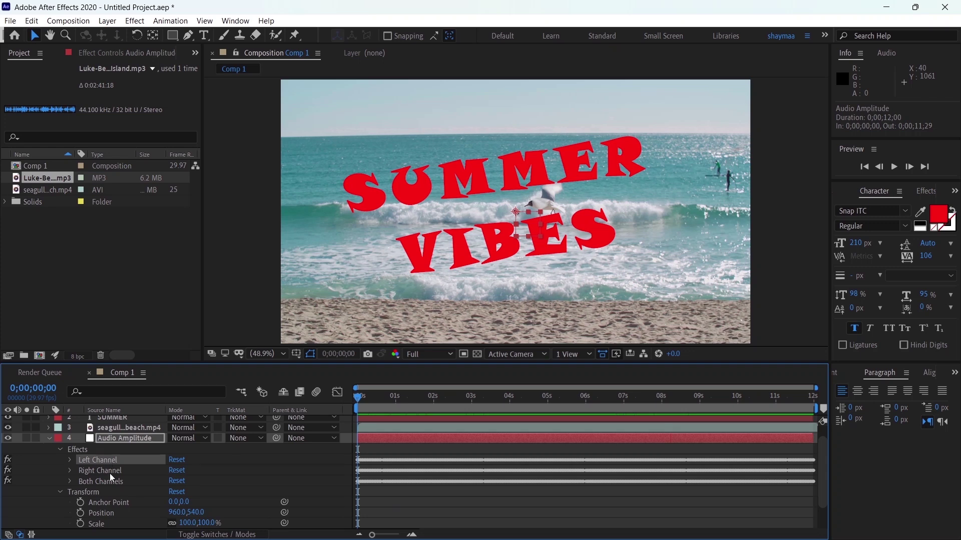
# - Delete the Left Channel and Right Channel effects, leaving Both Channels selected
pyautogui.keyDown('ctrl'); pyautogui.click(113, 471); pyautogui.keyUp('ctrl')
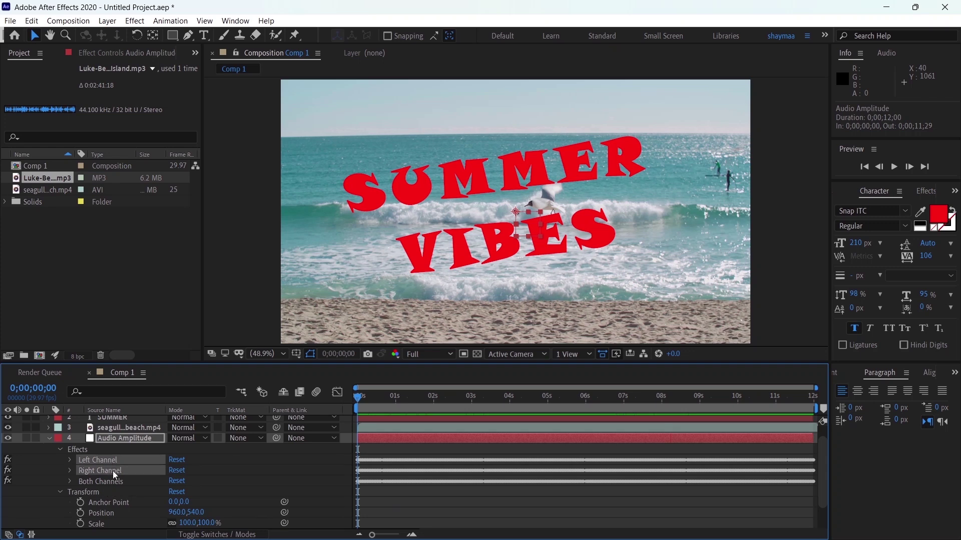
pyautogui.press('Delete')
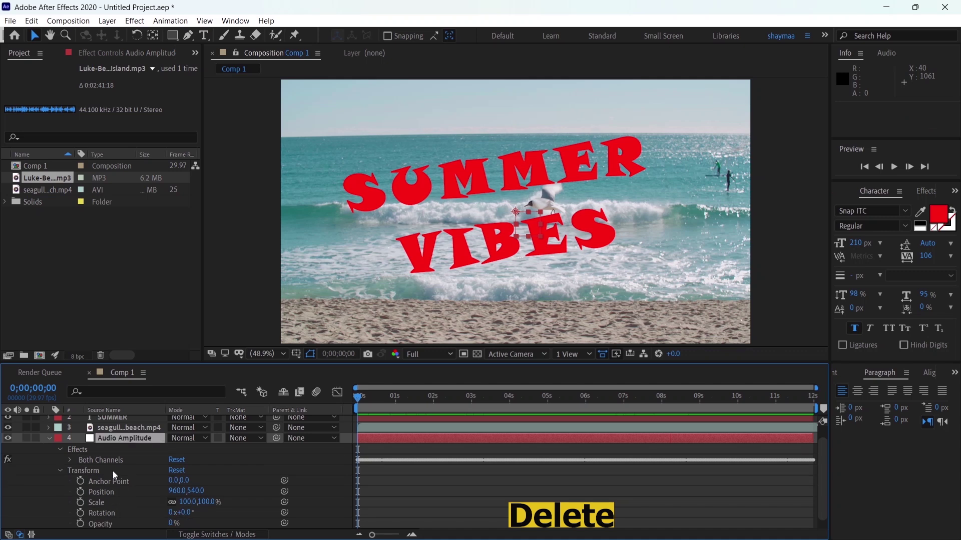
pyautogui.click(100, 459)
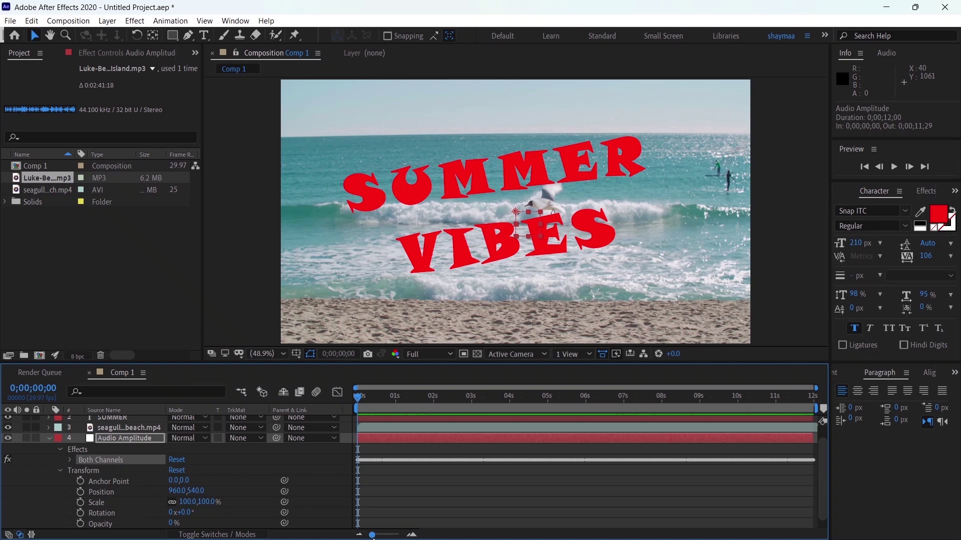
# - Zoom into the timeline and collapse the Audio Amplitude effects and layer
pyautogui.moveTo(373, 536)
pyautogui.mouseDown()
pyautogui.moveTo(398, 535)
pyautogui.moveTo(371, 536)
pyautogui.mouseUp()
pyautogui.click(60, 450)
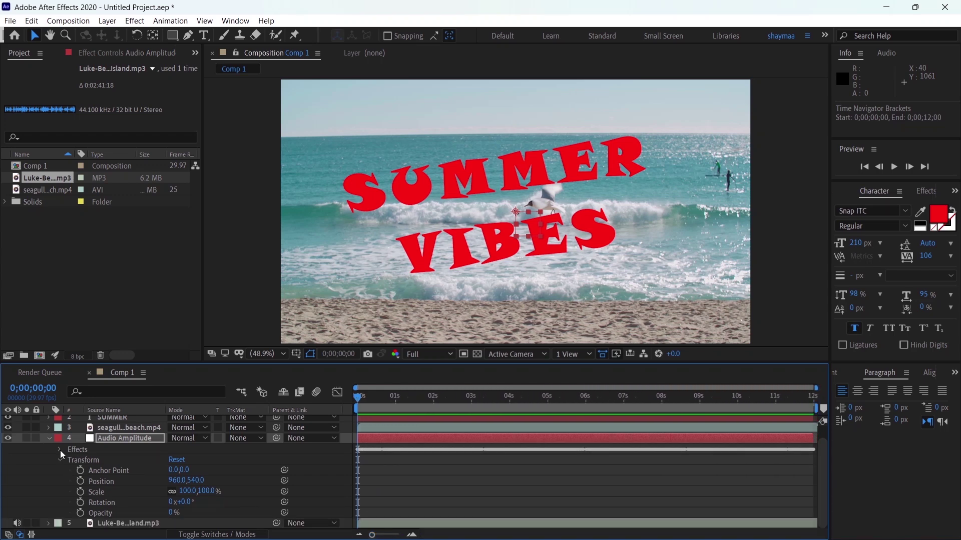
pyautogui.click(60, 450)
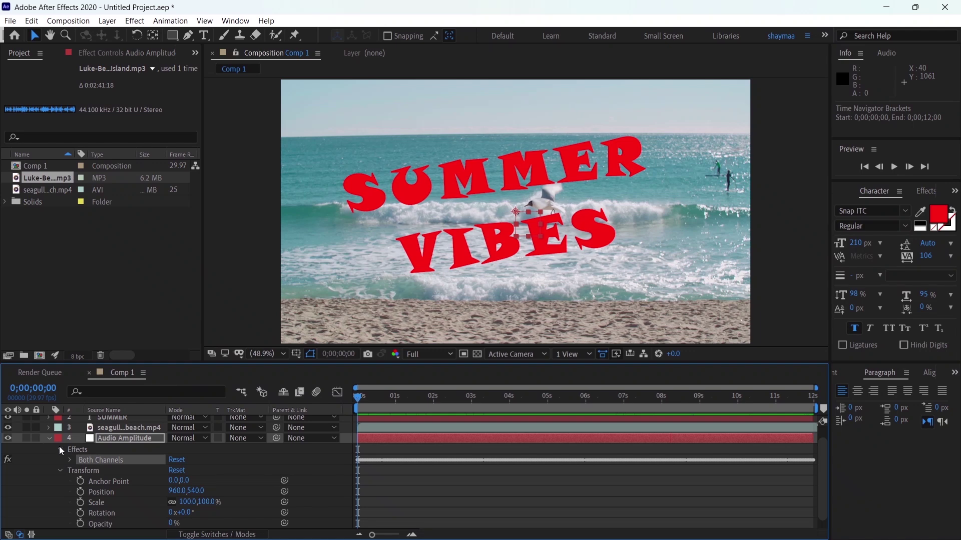
pyautogui.click(59, 447)
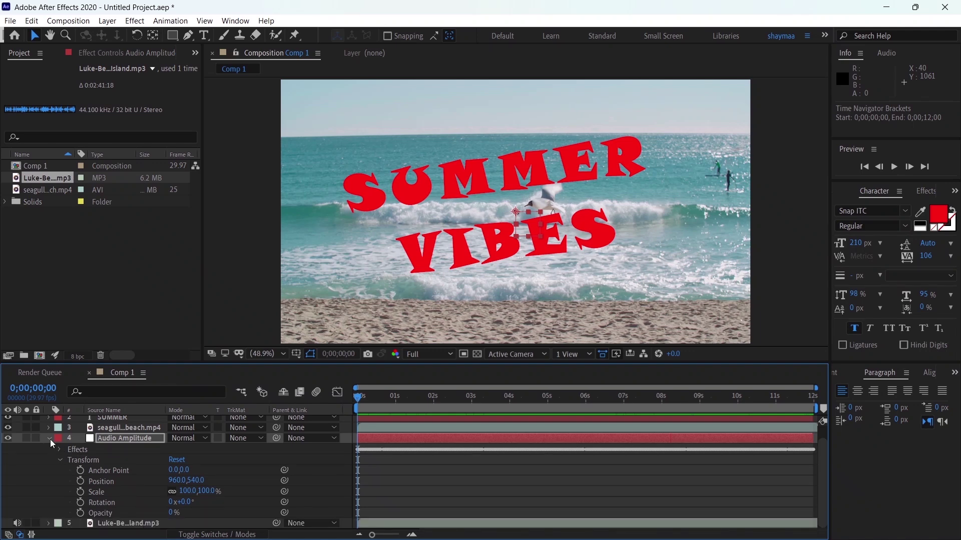
pyautogui.click(51, 438)
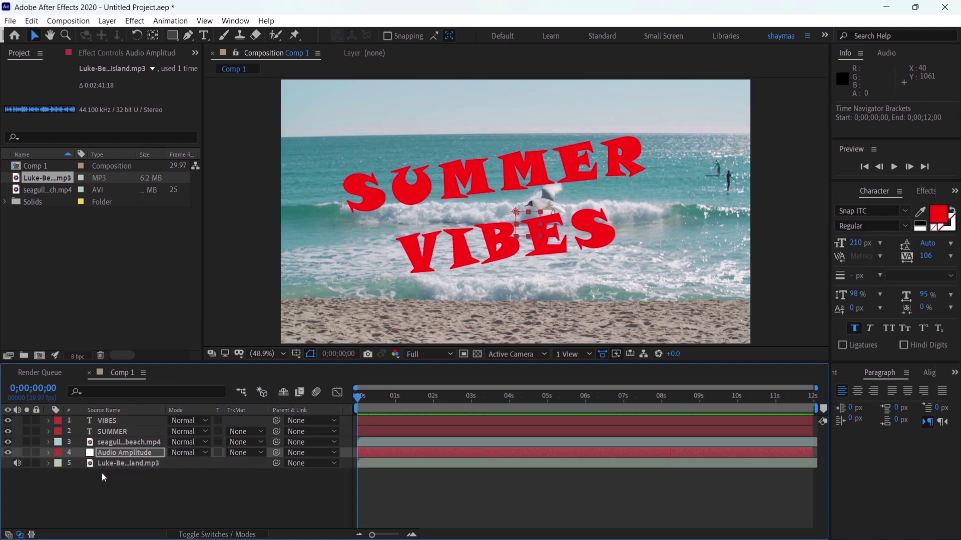
# - Add an expression to the SUMMER layer's Scale property
pyautogui.click(121, 431)
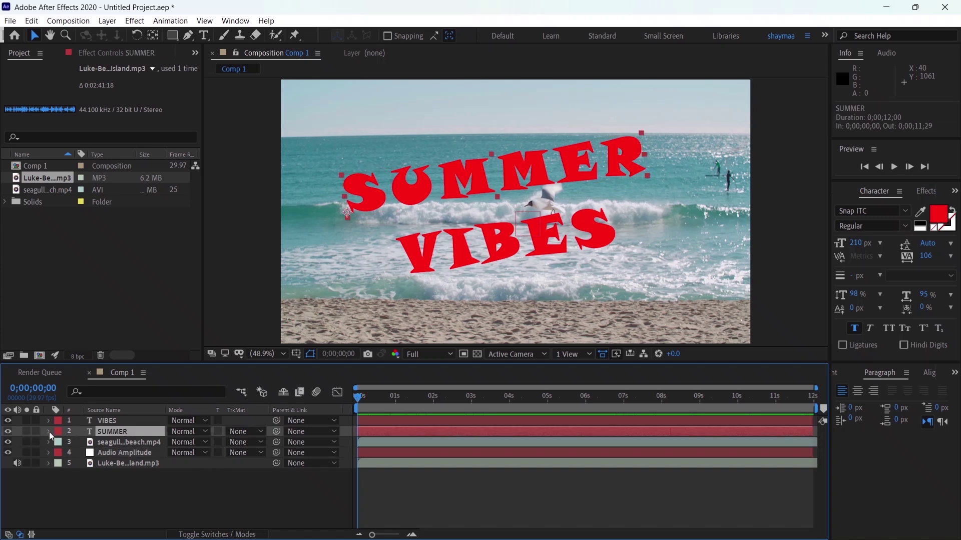
pyautogui.click(49, 431)
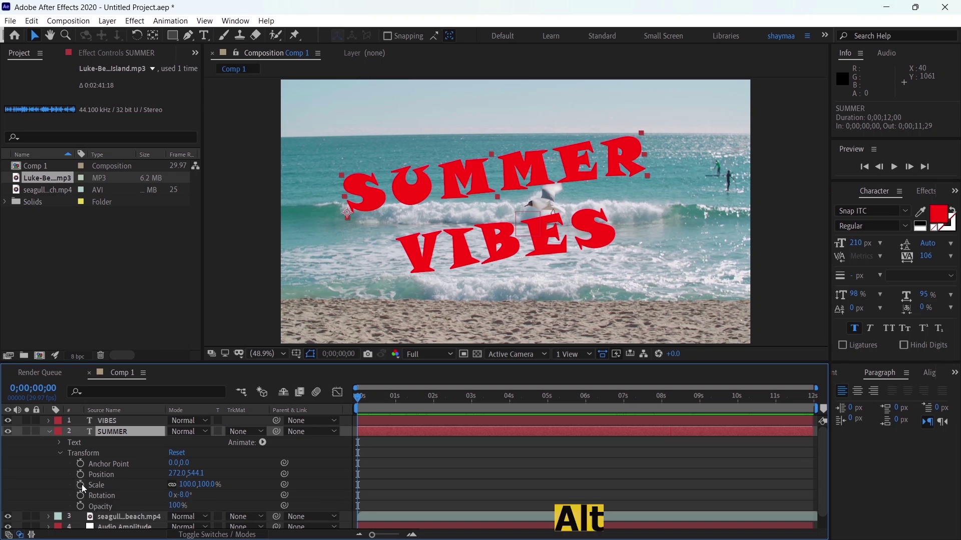
pyautogui.keyDown('alt'); pyautogui.click(83, 484); pyautogui.keyUp('alt')
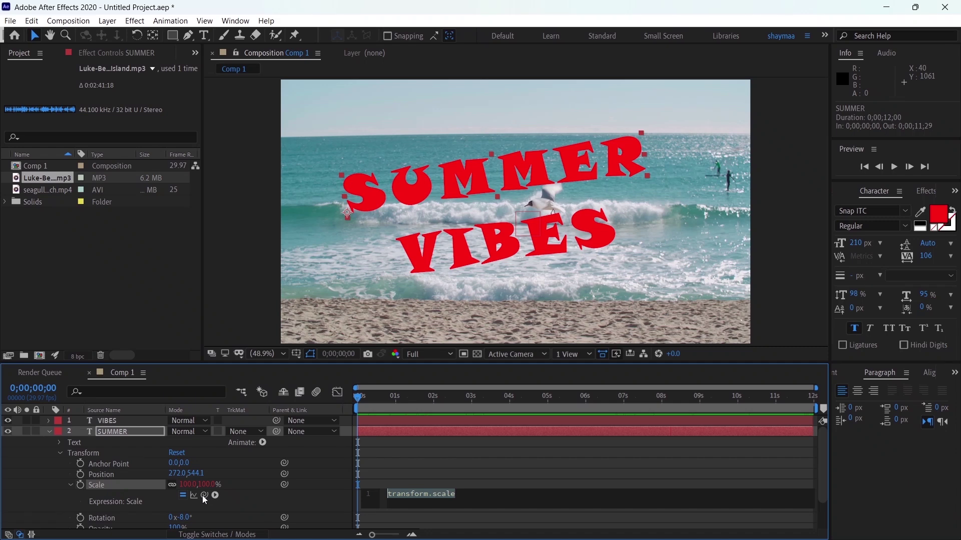
# - Pick-whip SUMMER's Scale expression to Audio Amplitude's Both Channels Slider and commit it
pyautogui.scroll(-3, 202, 496)
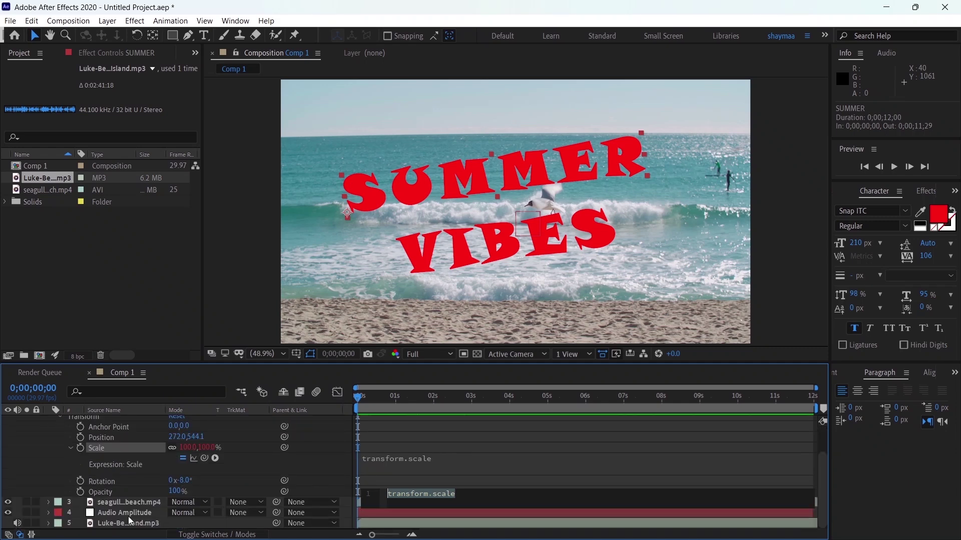
pyautogui.click(48, 513)
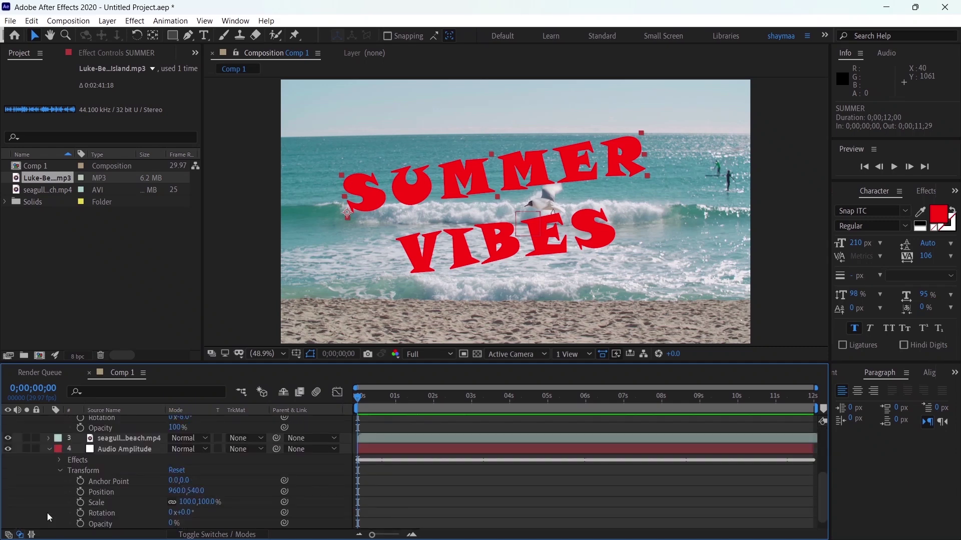
pyautogui.click(60, 460)
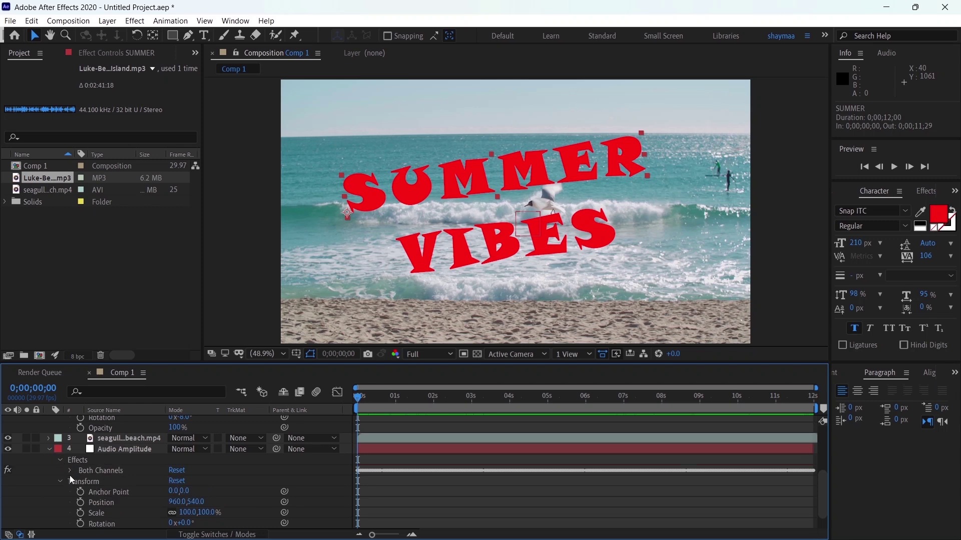
pyautogui.click(70, 471)
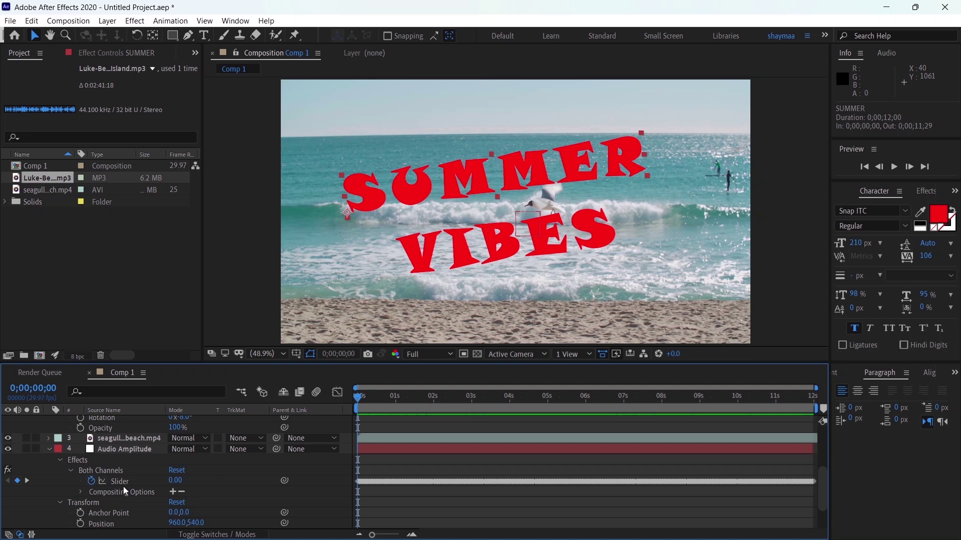
pyautogui.scroll(3, 132, 484)
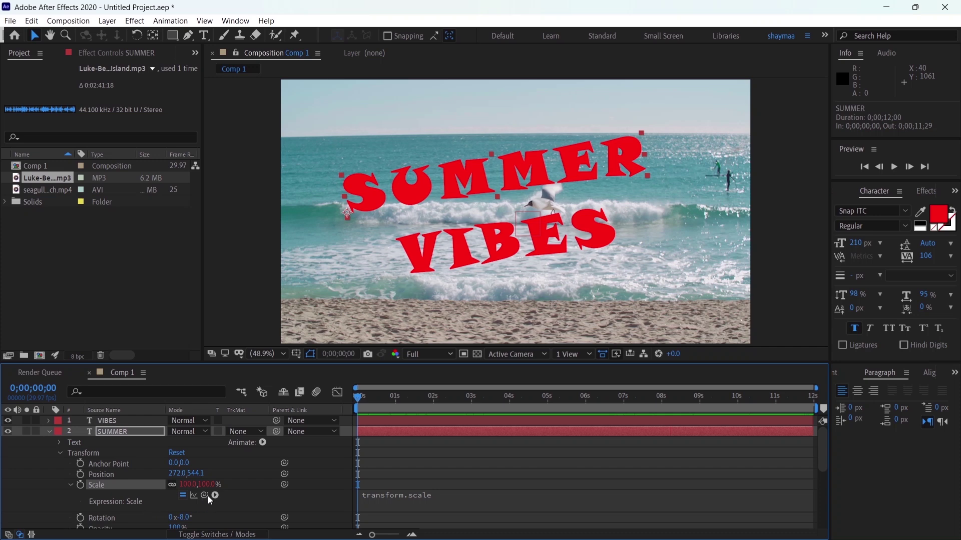
pyautogui.moveTo(204, 495); pyautogui.dragTo(118, 439)
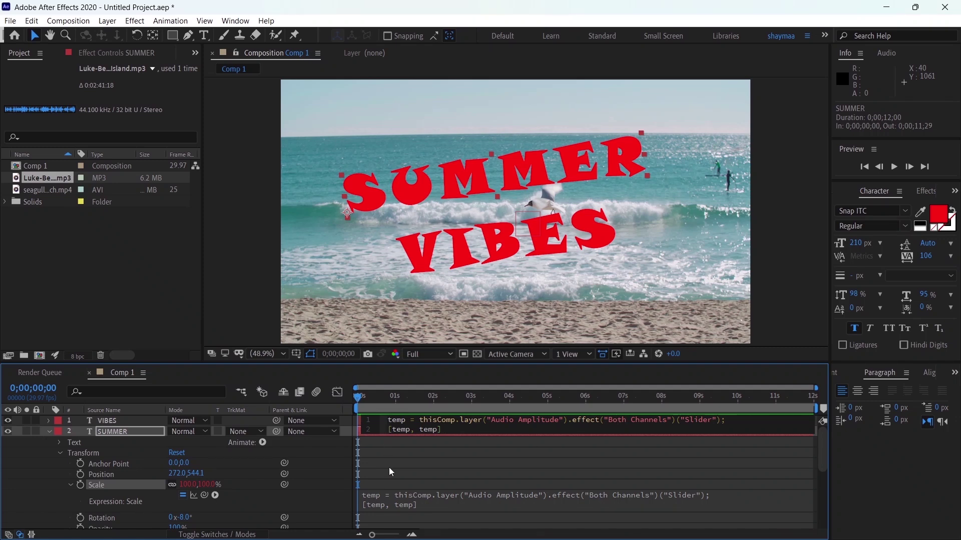
pyautogui.click(414, 466)
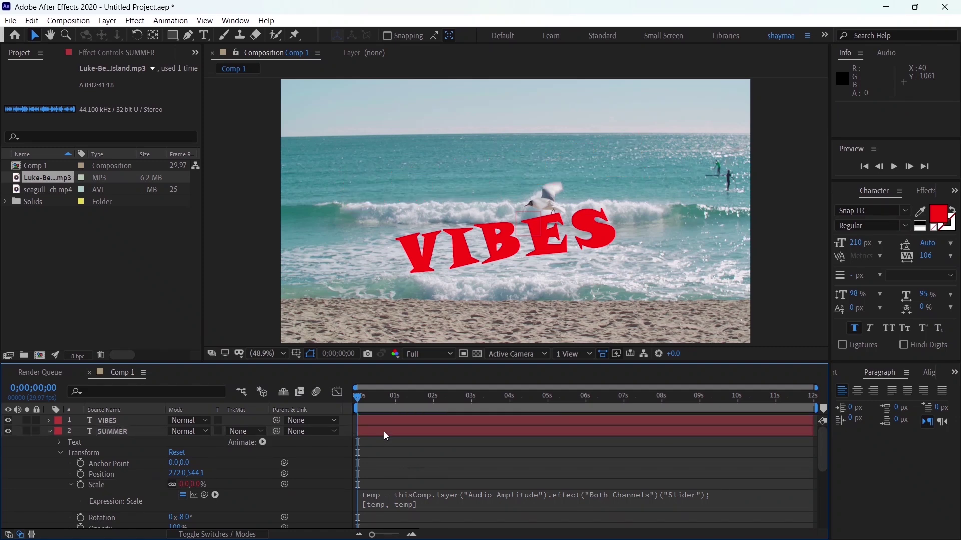
# - Check frame 0;00;00;16, append +[100,100] to SUMMER's Scale expression, and select it
pyautogui.press('space')
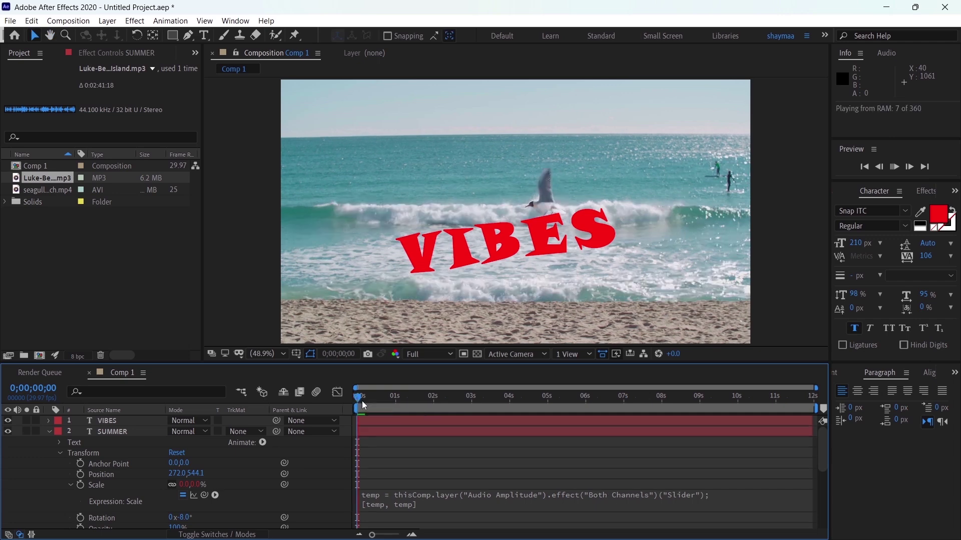
pyautogui.moveTo(360, 399); pyautogui.dragTo(378, 418)
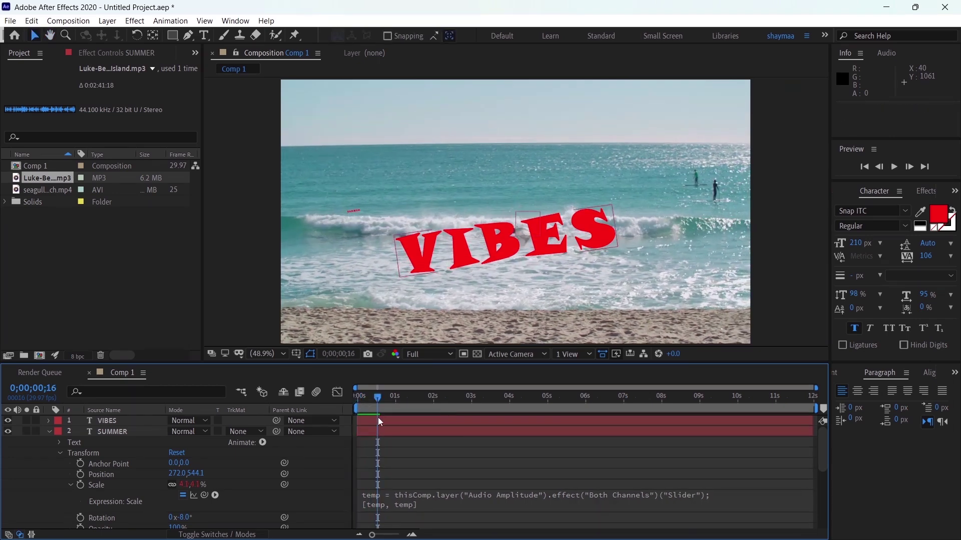
pyautogui.click(421, 507)
pyautogui.click(444, 510)
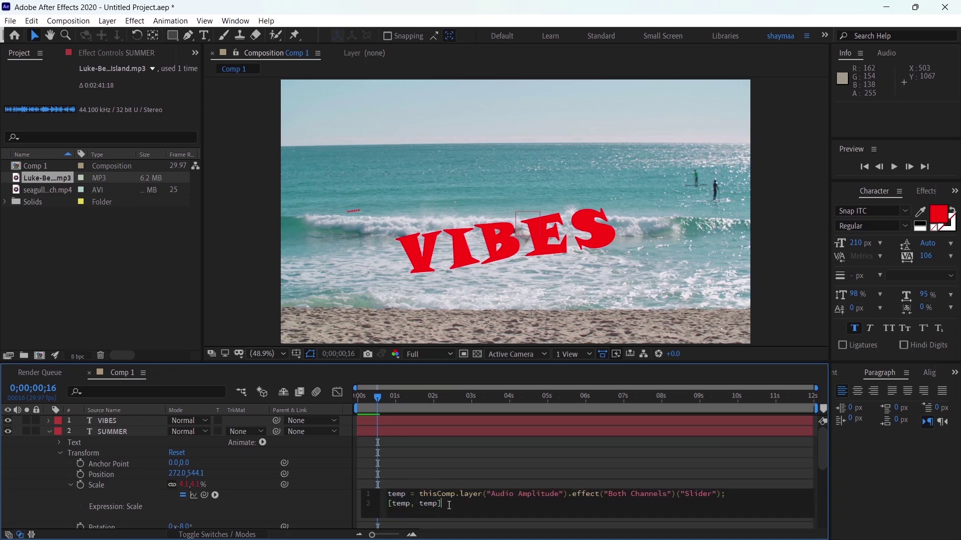
pyautogui.write('+')
pyautogui.write('(')
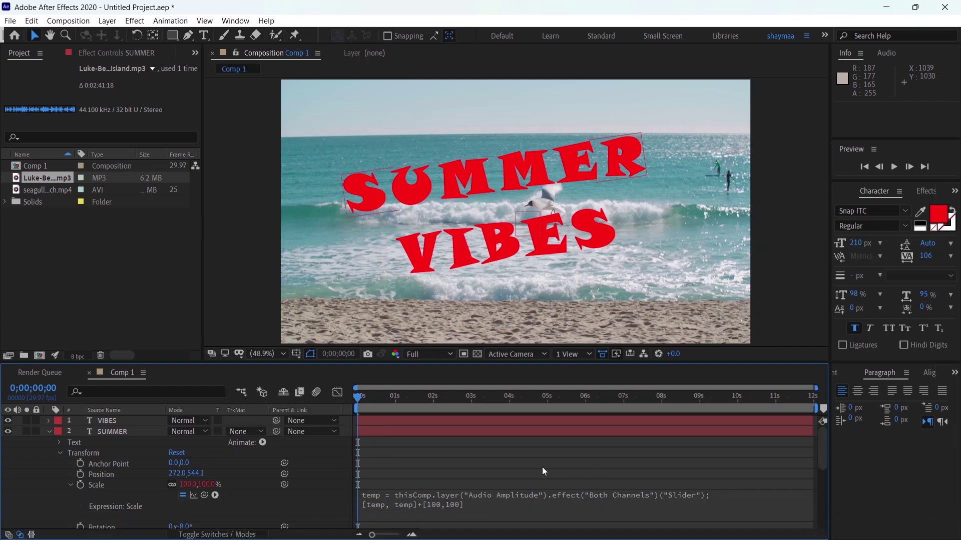
pyautogui.scroll(-1, 459, 505)
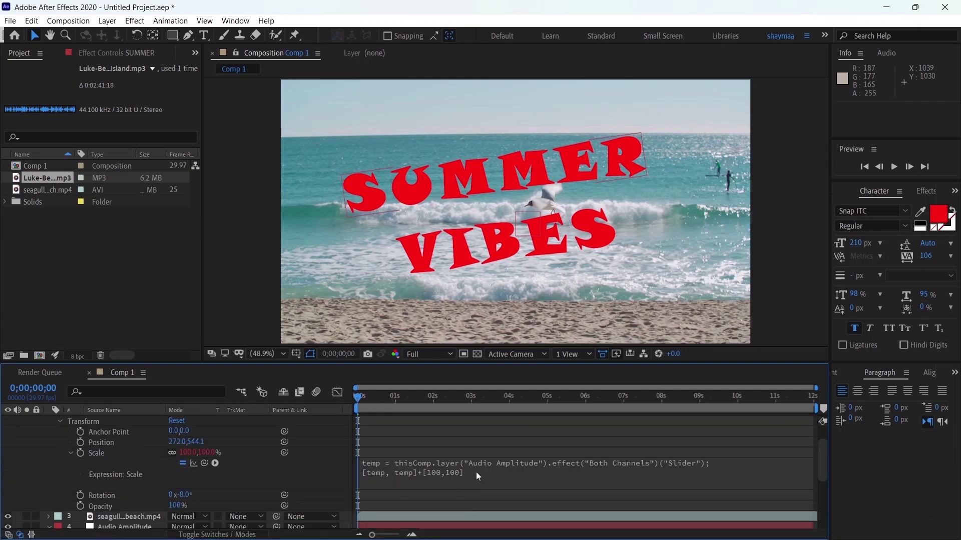
pyautogui.click(473, 475)
pyautogui.click(454, 472)
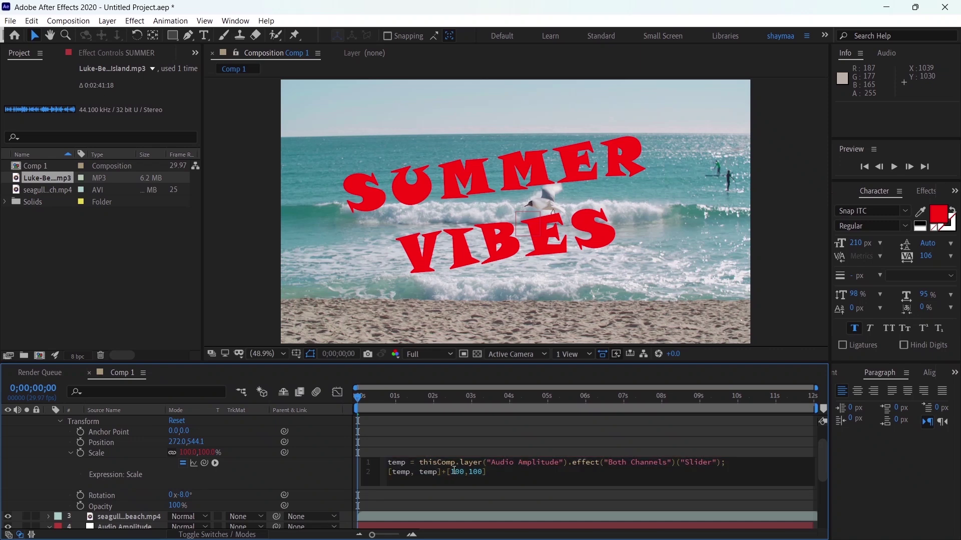
pyautogui.click(548, 427)
pyautogui.click(464, 476)
pyautogui.hotkey('ctrl', 'c')
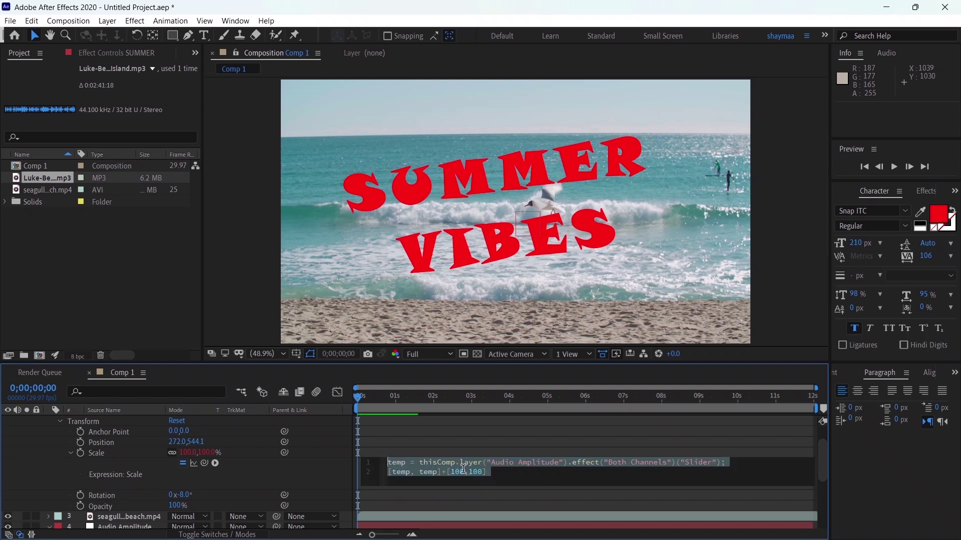
# - Replace VIBES's default transform.scale expression with the pasted [100,100]-offset audio expression
pyautogui.scroll(2, 139, 465)
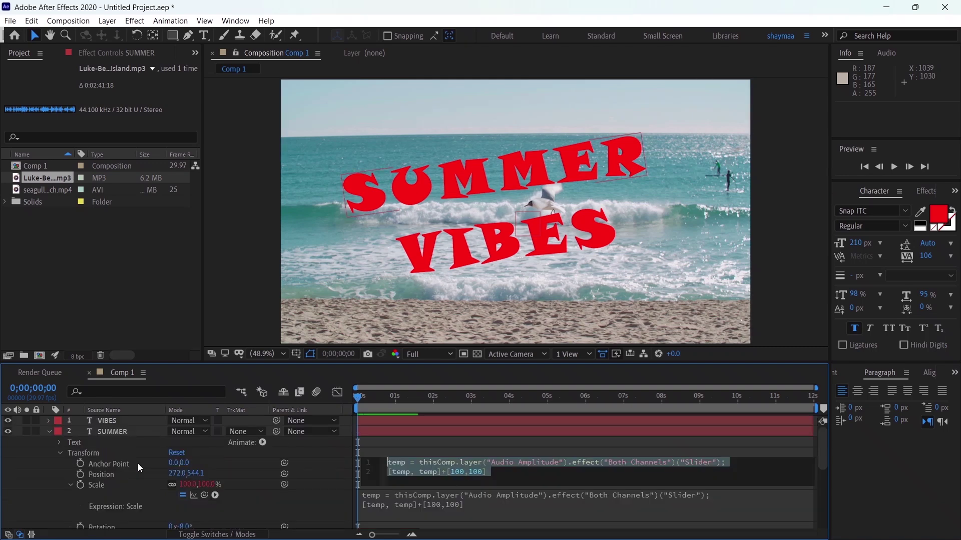
pyautogui.doubleClick(123, 420)
pyautogui.click(49, 421)
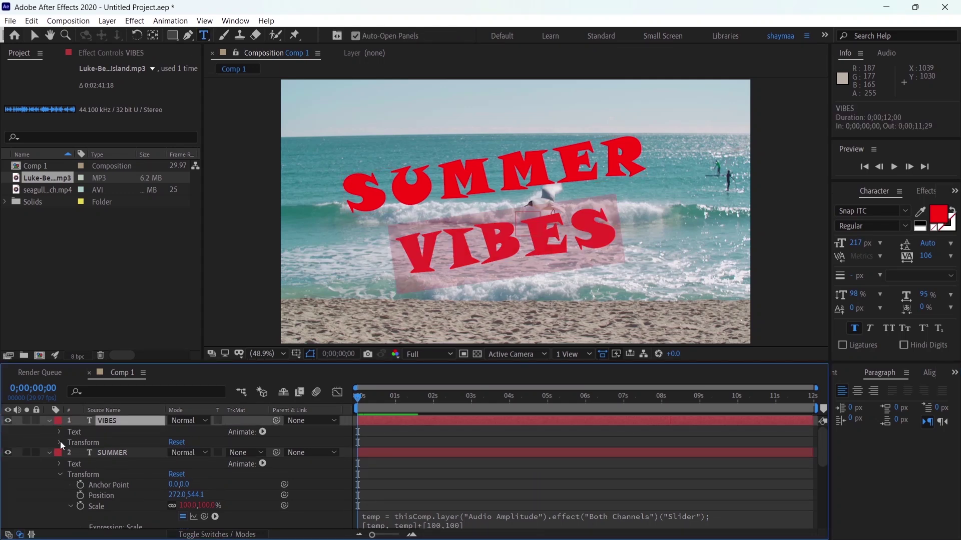
pyautogui.click(59, 442)
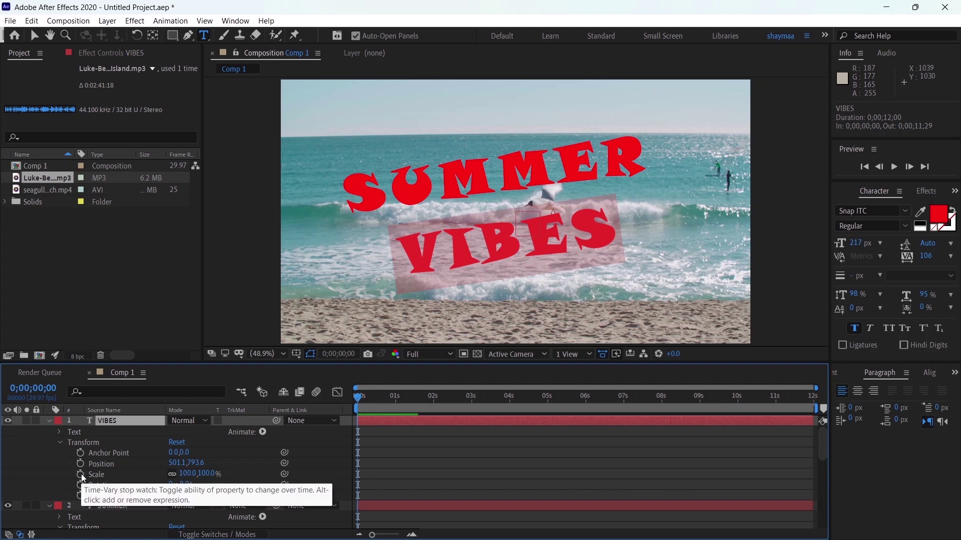
pyautogui.press('alt')
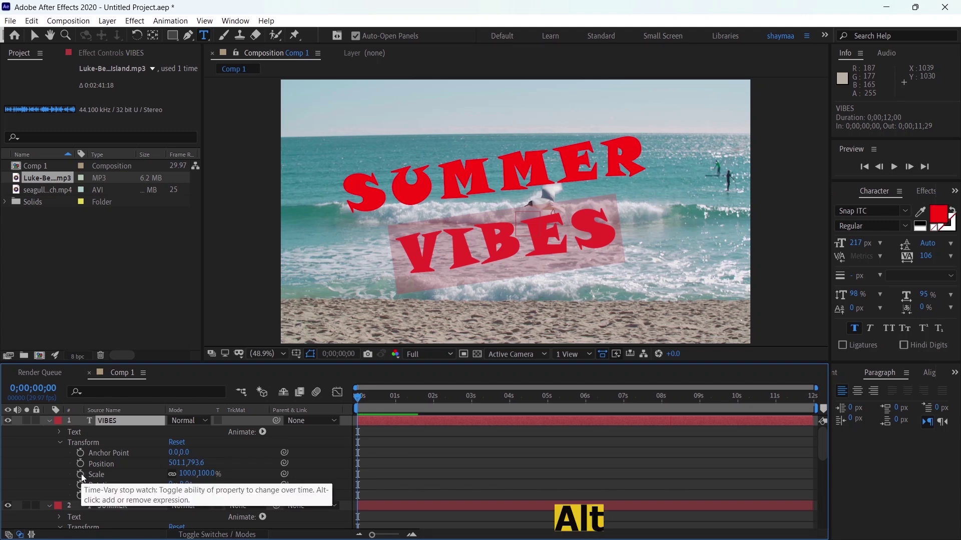
pyautogui.keyDown('alt'); pyautogui.click(80, 475); pyautogui.keyUp('alt')
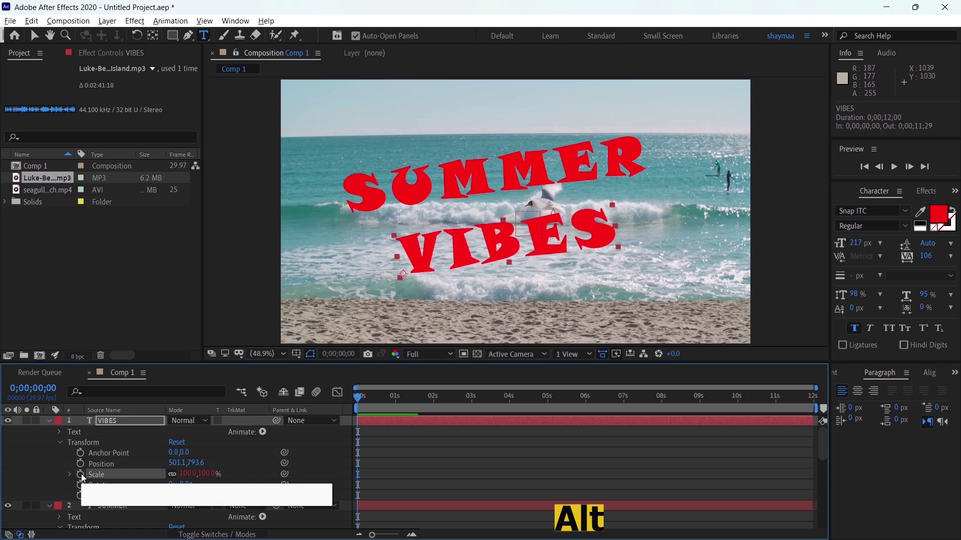
pyautogui.press('BackSpace')
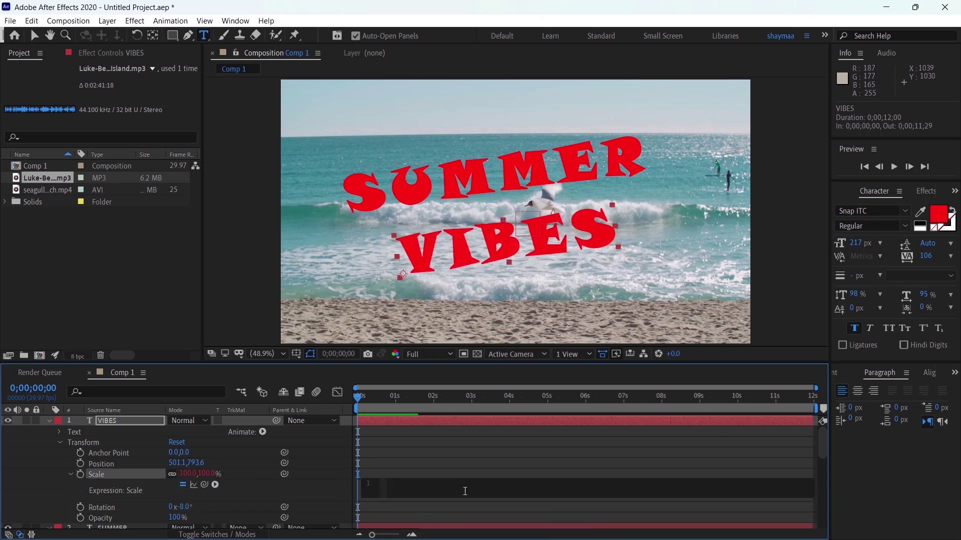
pyautogui.hotkey('ctrl', 'v')
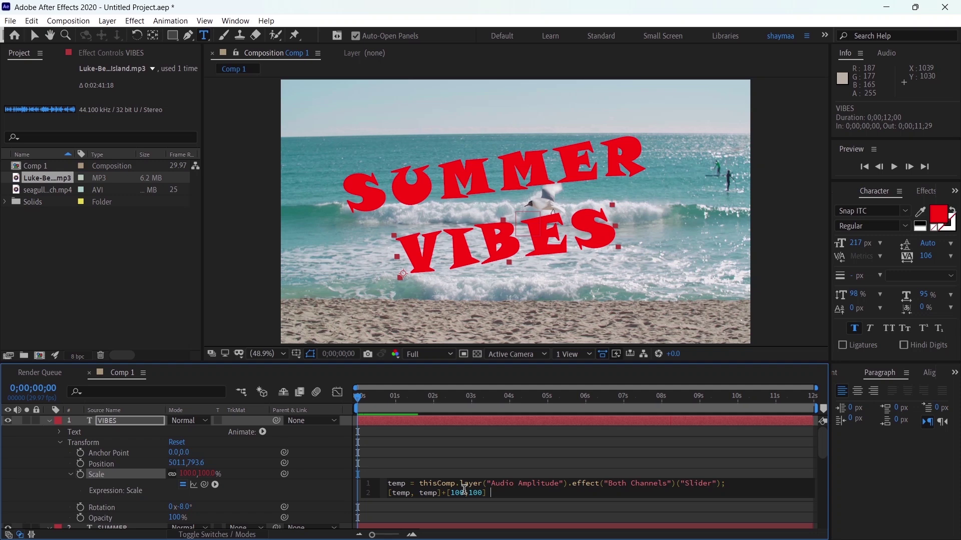
pyautogui.click(556, 454)
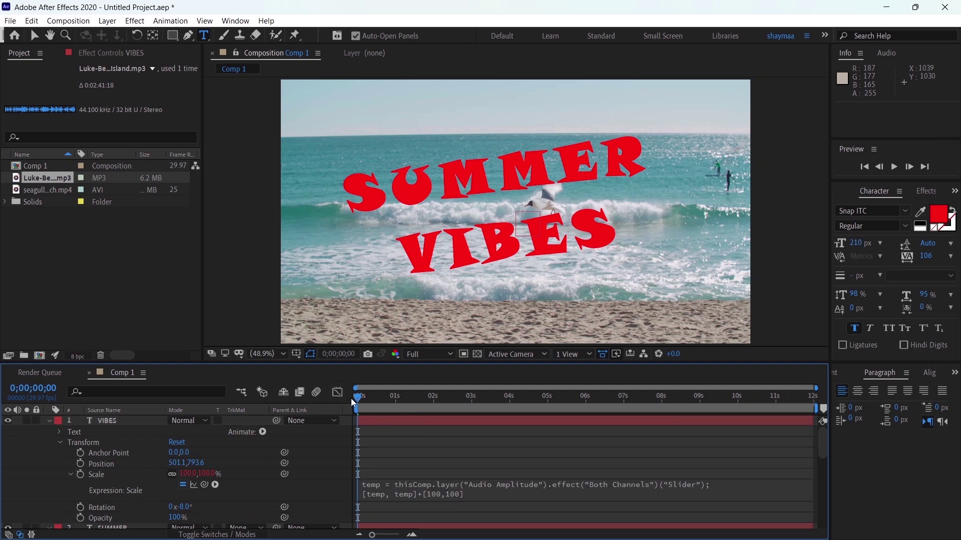
# - Play the preview and stop at 0;00;02;01, where VIBES scales to 108.6%
pyautogui.press('space')
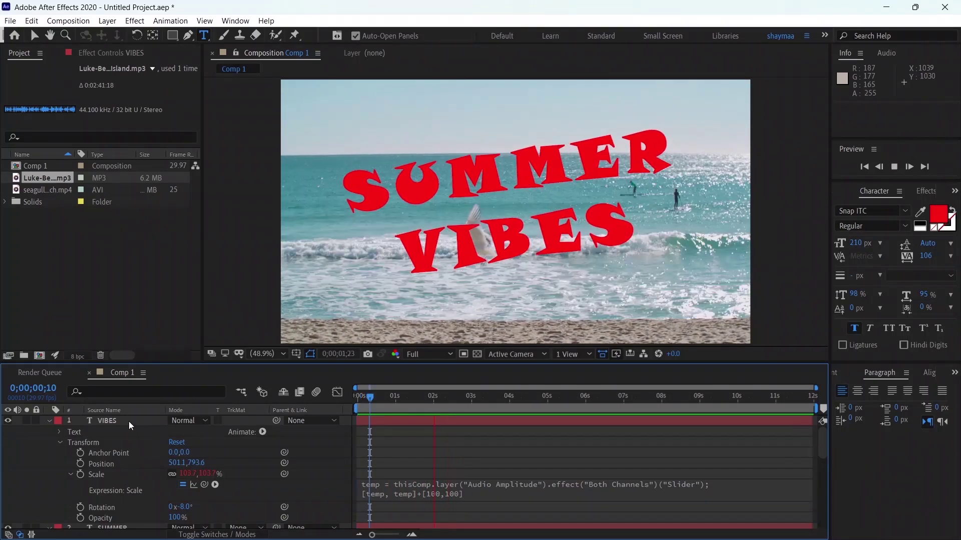
pyautogui.click(110, 422)
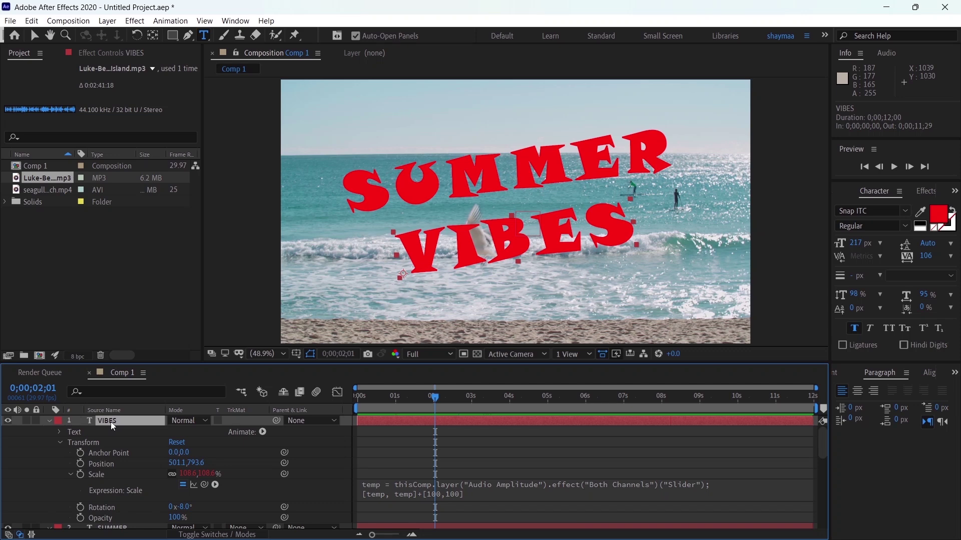
# - Move the VIBES (437.1,-73.6) and SUMMER (652.5,-68.1) anchor points to their word centres
pyautogui.click(153, 35)
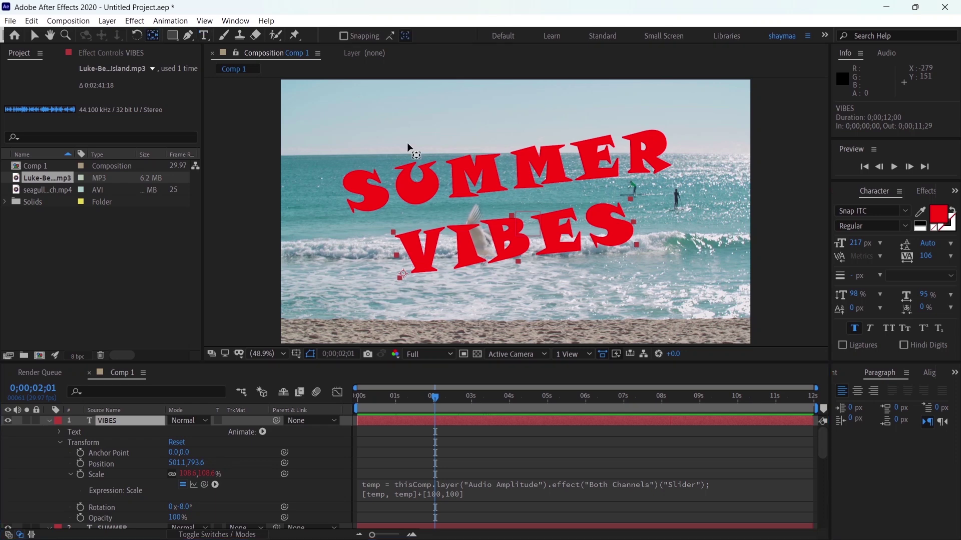
pyautogui.moveTo(404, 274); pyautogui.dragTo(512, 244)
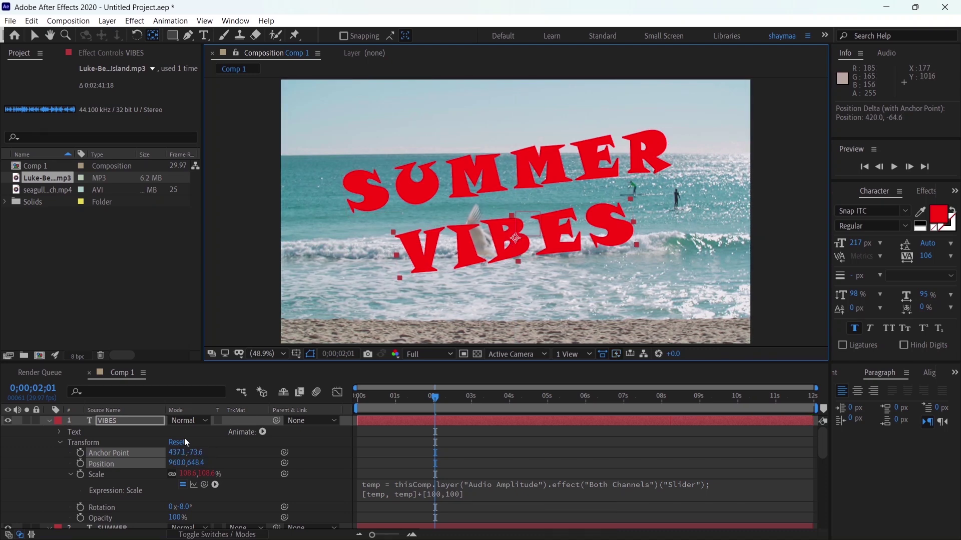
pyautogui.scroll(-4, 136, 445)
pyautogui.scroll(-2, 136, 442)
pyautogui.scroll(3, 119, 482)
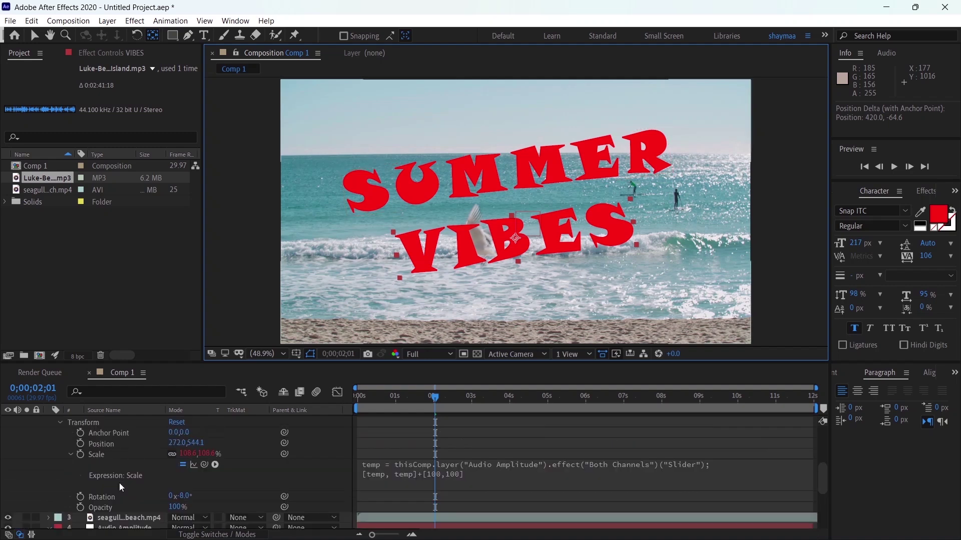
pyautogui.click(133, 465)
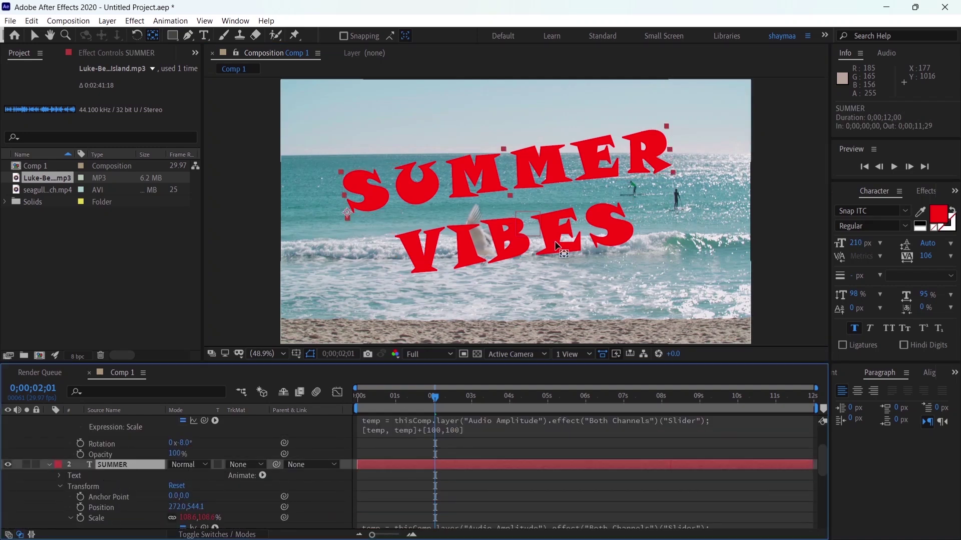
pyautogui.moveTo(349, 213); pyautogui.dragTo(519, 171)
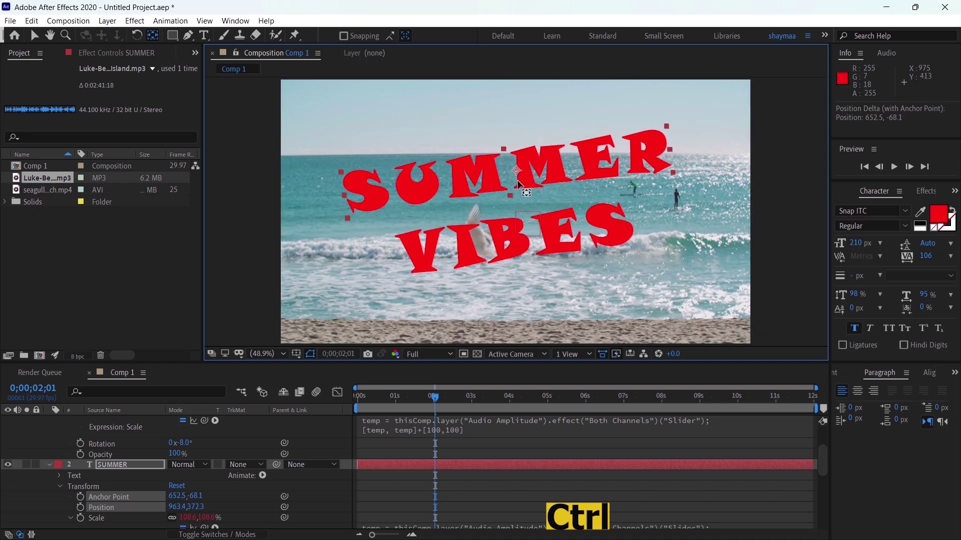
pyautogui.scroll(3, 84, 438)
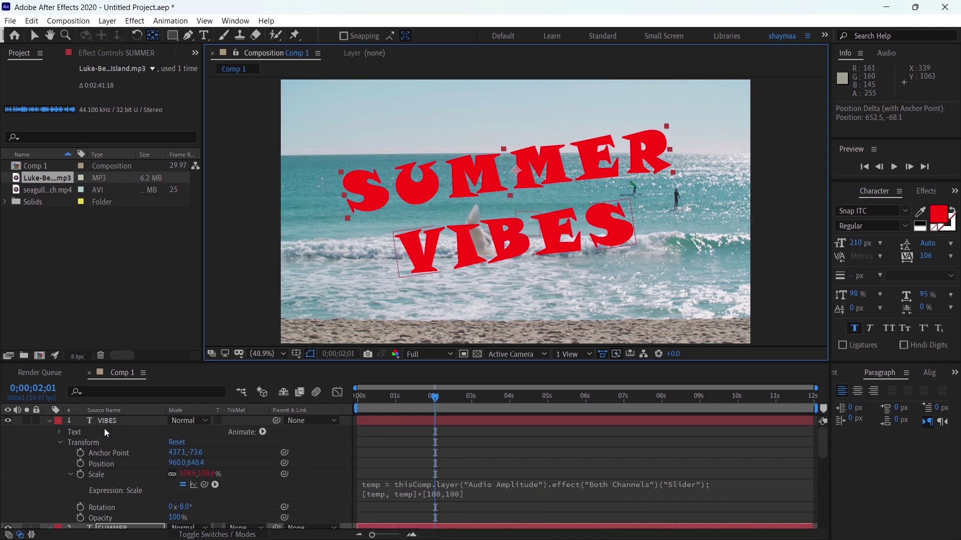
# - Collapse the VIBES, SUMMER and Audio Amplitude layers and play Comp 1 to watch both words pulse
pyautogui.click(48, 421)
pyautogui.click(49, 430)
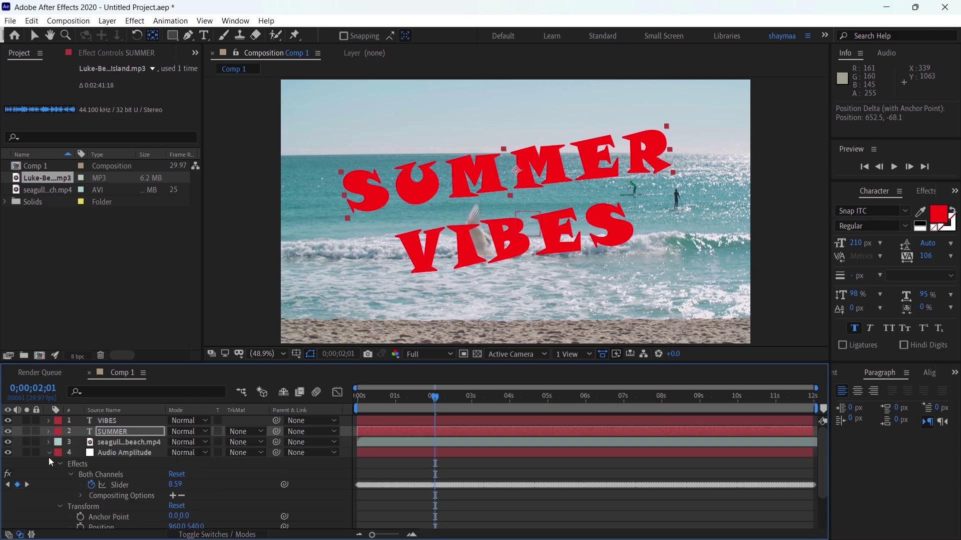
pyautogui.click(49, 453)
pyautogui.press('space')
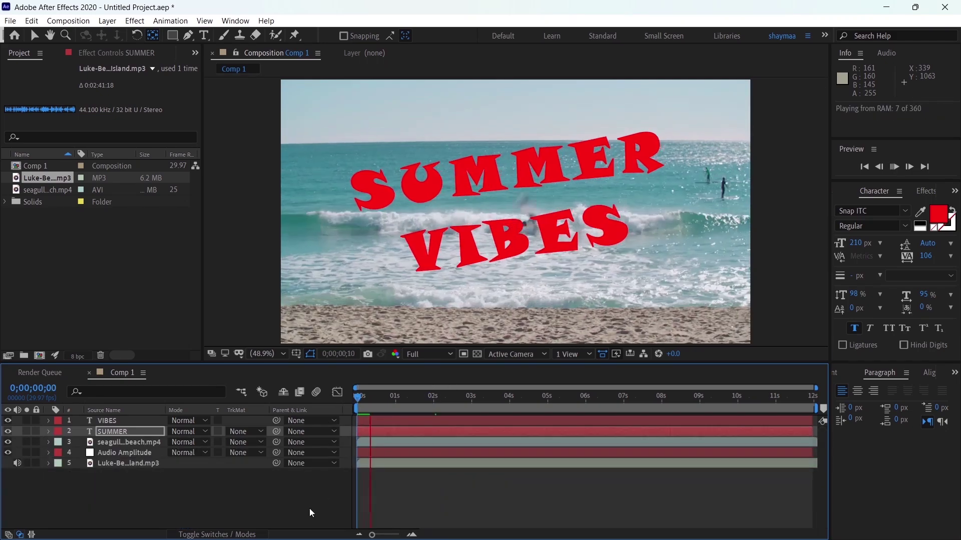